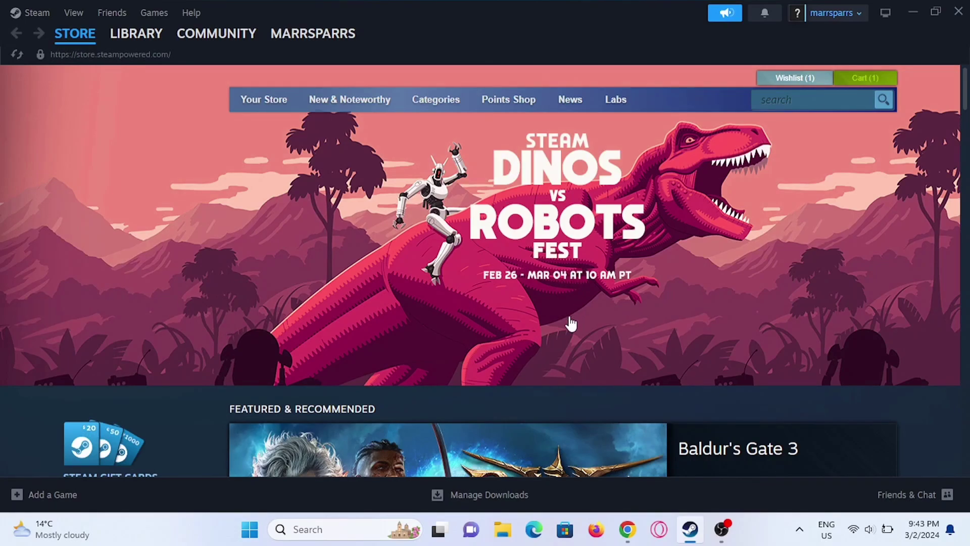
- Open the Windows Start search and begin a search for 'device manager'
{"action": "left_click", "coordinate": [250, 529]}
{"action": "left_click", "coordinate": [402, 62]}
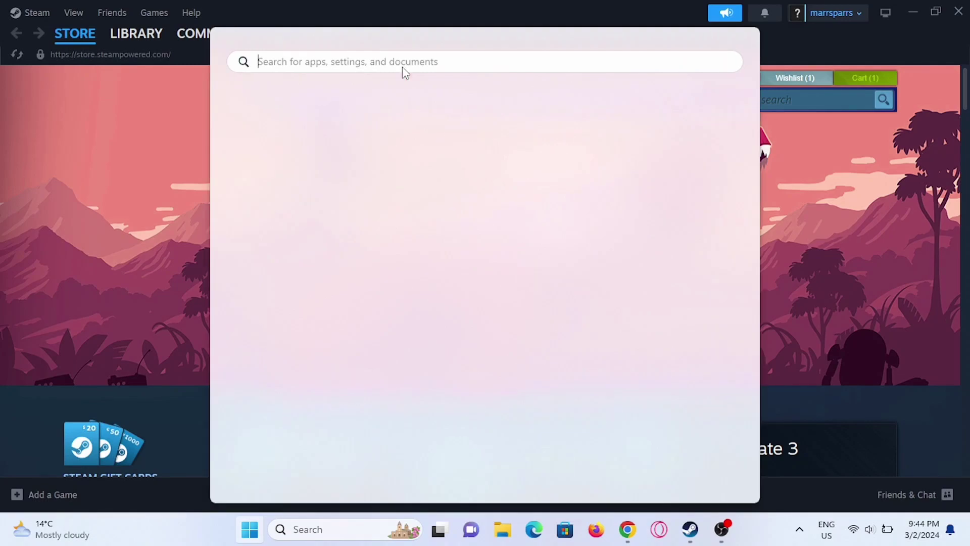
{"action": "type", "text": "device manager"}
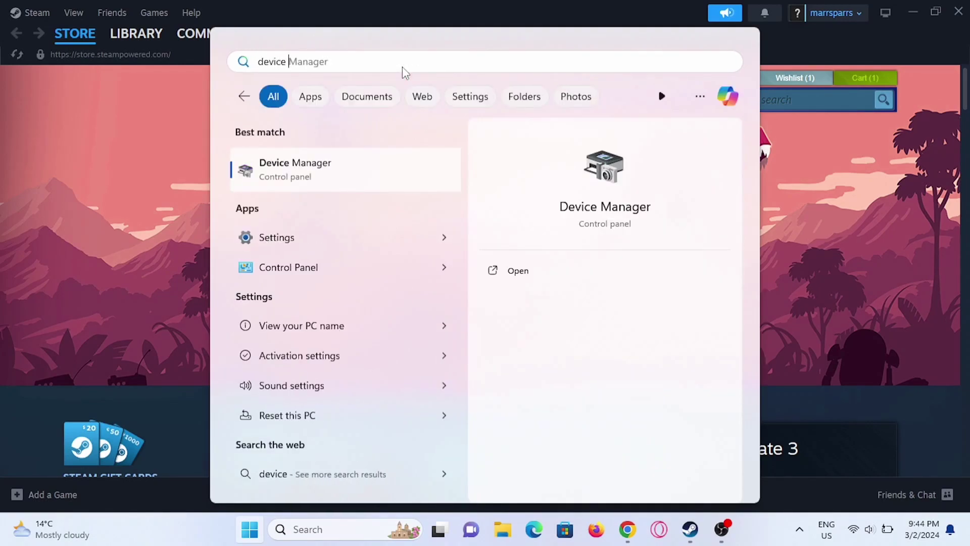
- Open Device Manager, review the unknown devices under Other devices, and close it
{"action": "left_click", "coordinate": [350, 172]}
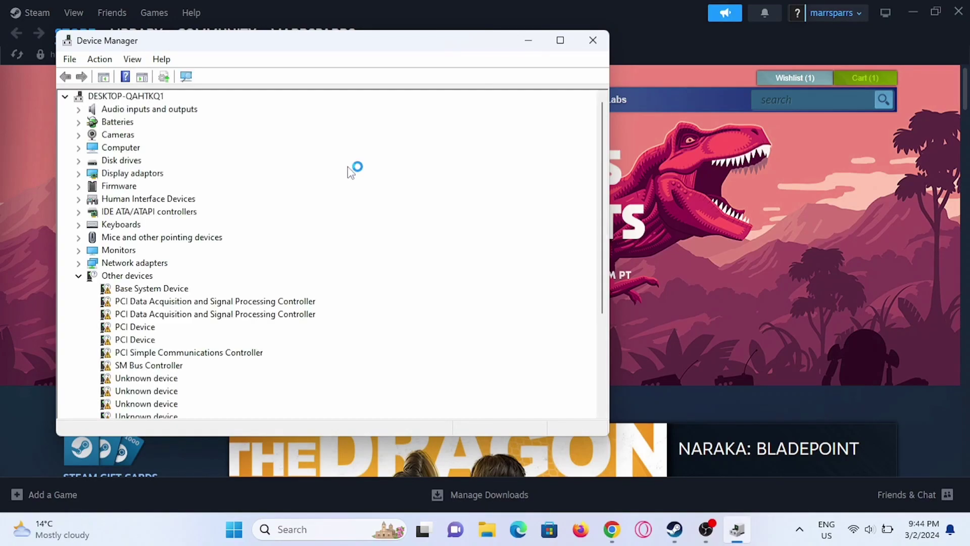
{"action": "scroll", "coordinate": [350, 172], "scroll_direction": "down", "scroll_amount": 1}
{"action": "scroll", "coordinate": [296, 261], "scroll_direction": "down", "scroll_amount": 1}
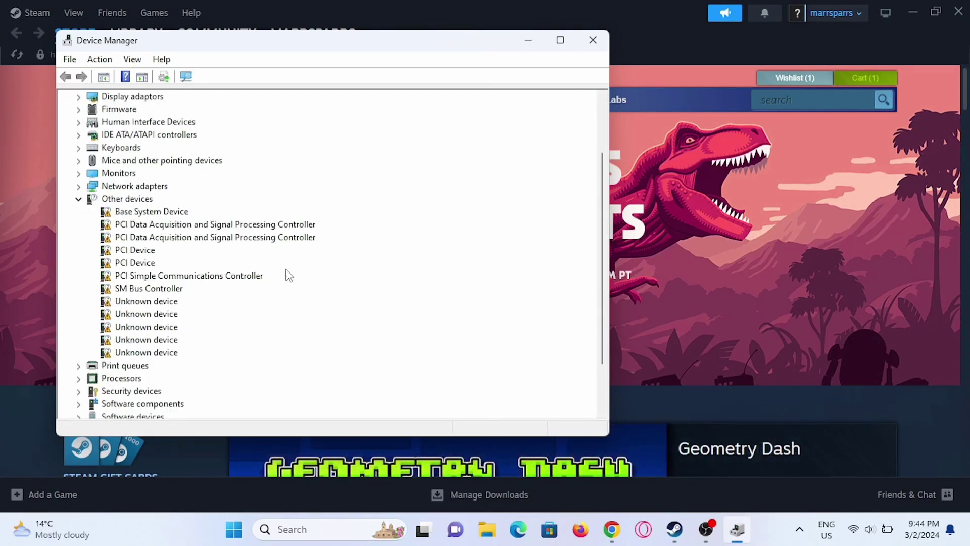
{"action": "scroll", "coordinate": [292, 269], "scroll_direction": "down", "scroll_amount": 2}
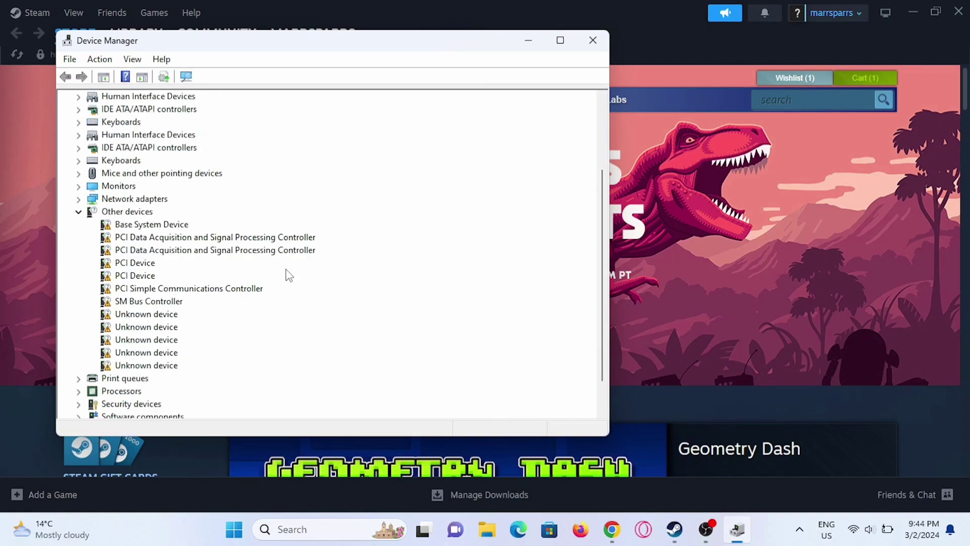
{"action": "scroll", "coordinate": [288, 274], "scroll_direction": "up", "scroll_amount": 2}
{"action": "scroll", "coordinate": [288, 274], "scroll_direction": "up", "scroll_amount": 2}
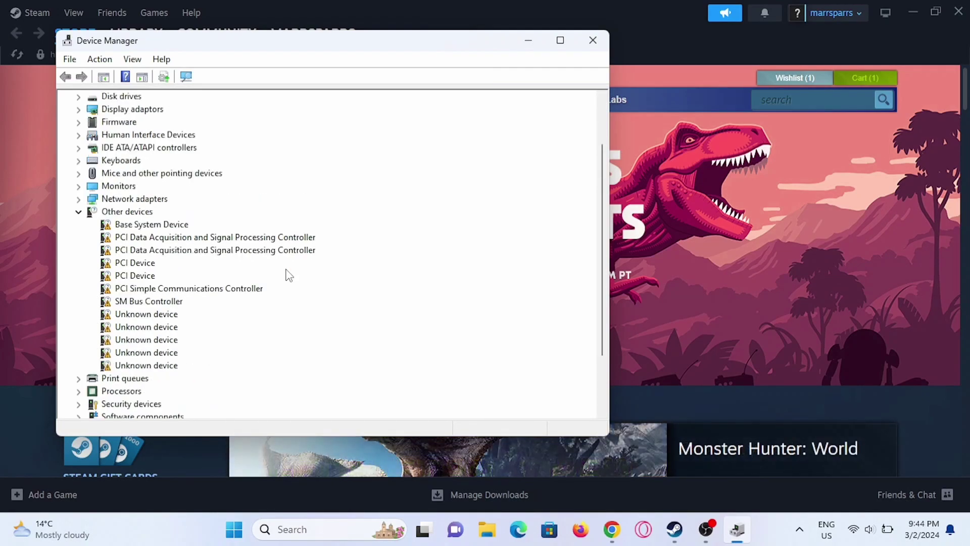
{"action": "scroll", "coordinate": [288, 275], "scroll_direction": "up", "scroll_amount": 2}
{"action": "scroll", "coordinate": [288, 275], "scroll_direction": "up", "scroll_amount": 2}
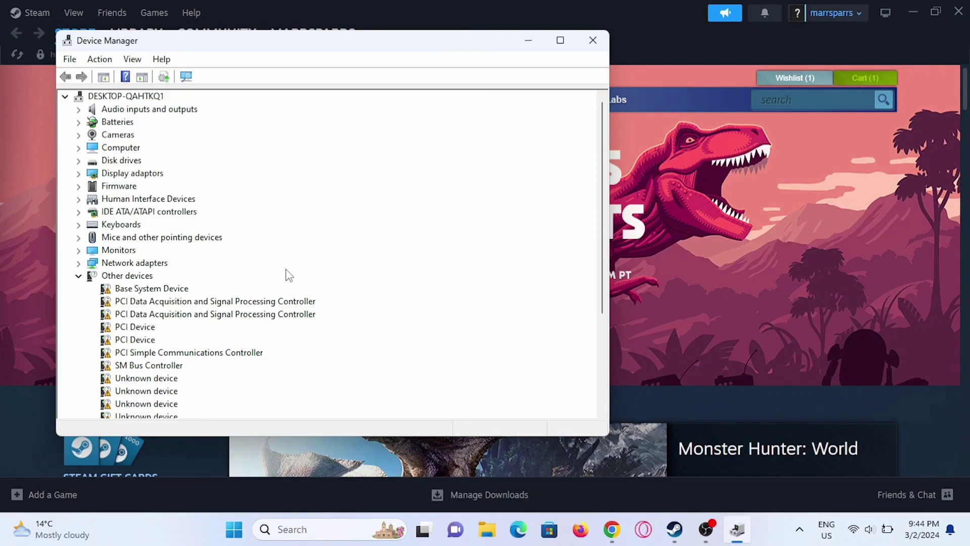
{"action": "left_click", "coordinate": [593, 40]}
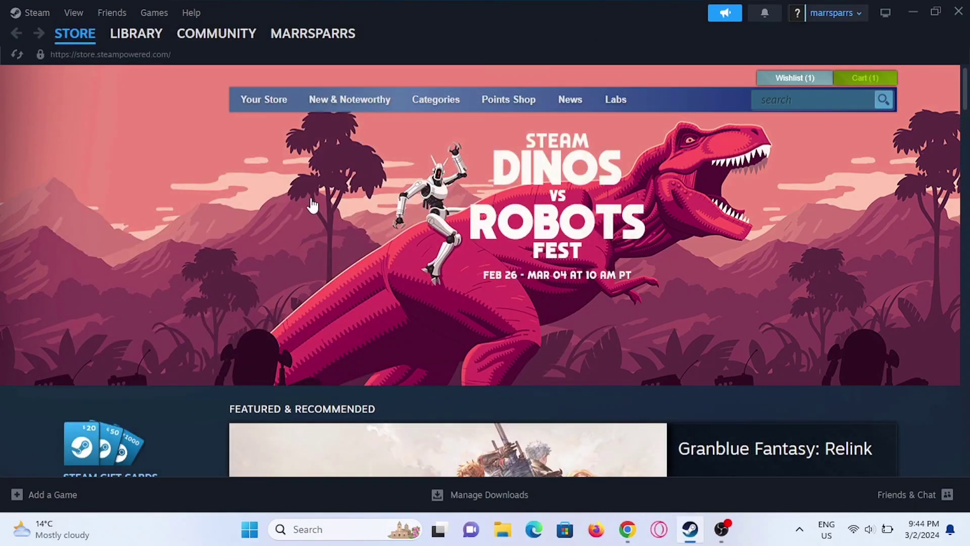
- Open Steam's top-left Steam menu to reach Settings
{"action": "left_click", "coordinate": [29, 14]}
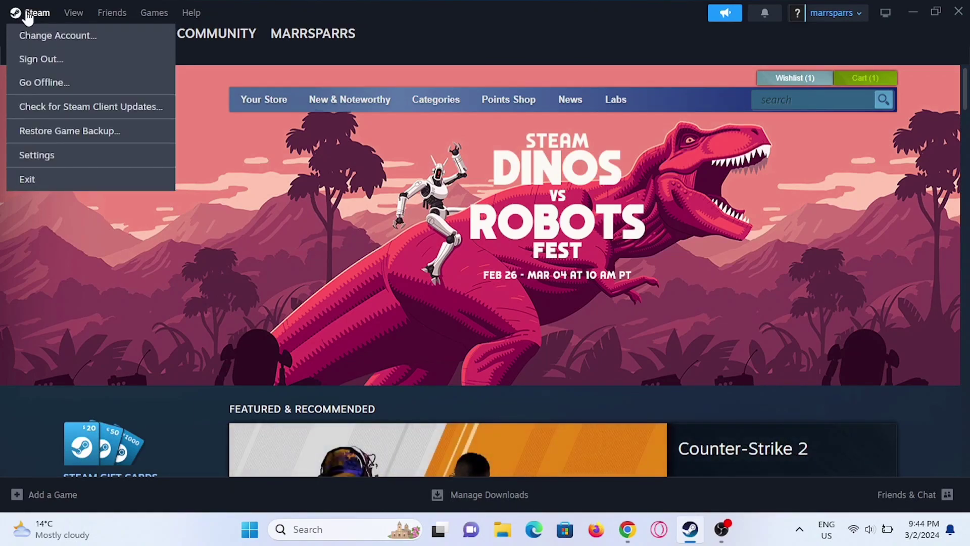
- Check the Controller page's External Gamepad Steam Input toggles, then close Steam Settings
{"action": "left_click", "coordinate": [62, 160]}
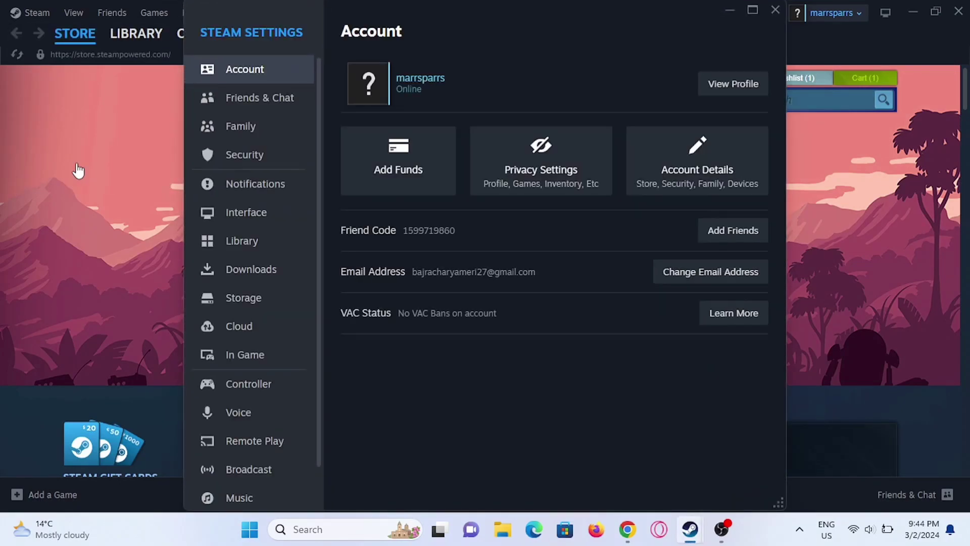
{"action": "left_click", "coordinate": [228, 386]}
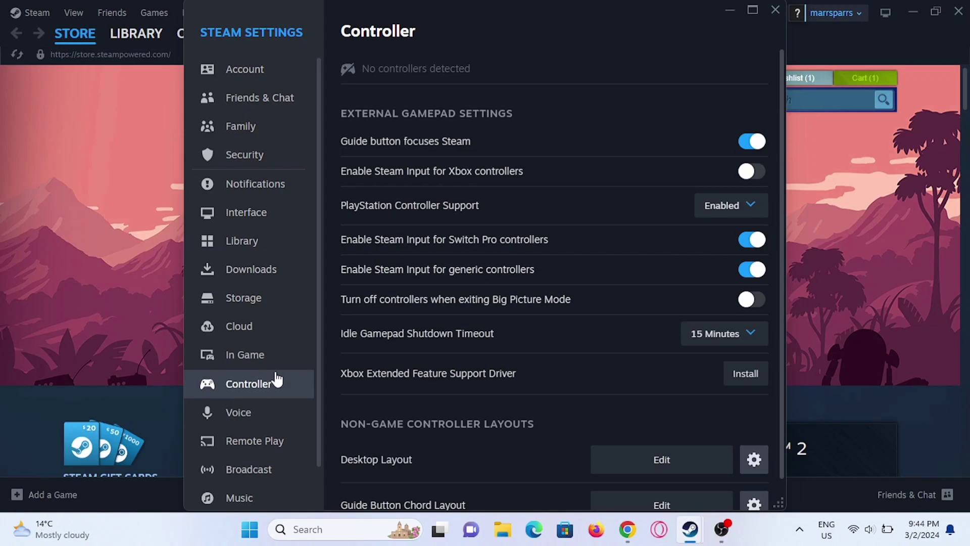
{"action": "scroll", "coordinate": [394, 369], "scroll_direction": "down", "scroll_amount": 1}
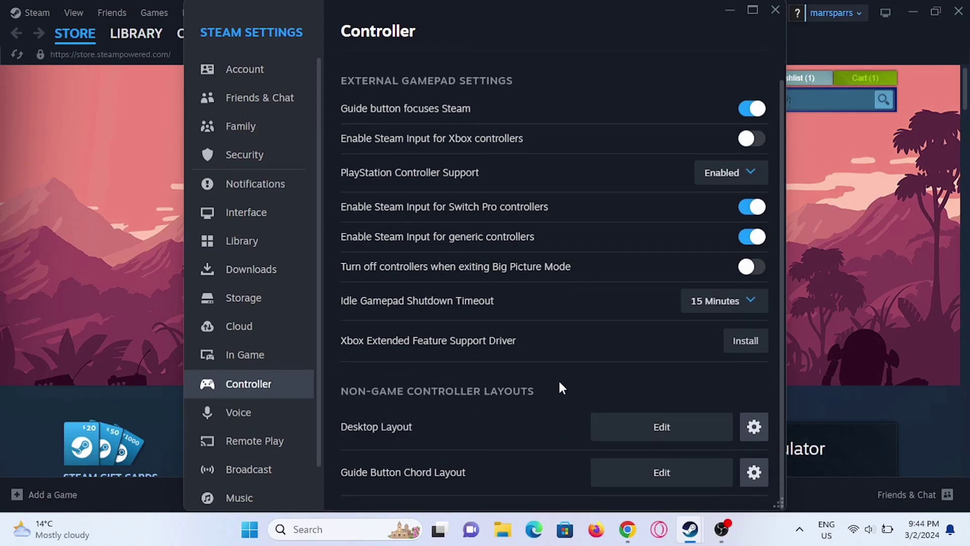
{"action": "scroll", "coordinate": [572, 388], "scroll_direction": "up", "scroll_amount": 1}
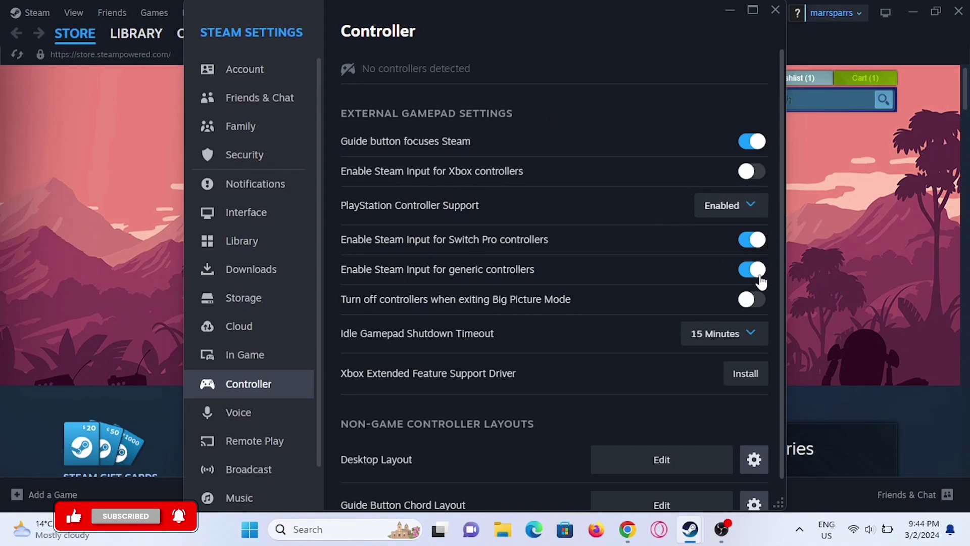
{"action": "key", "text": "Escape"}
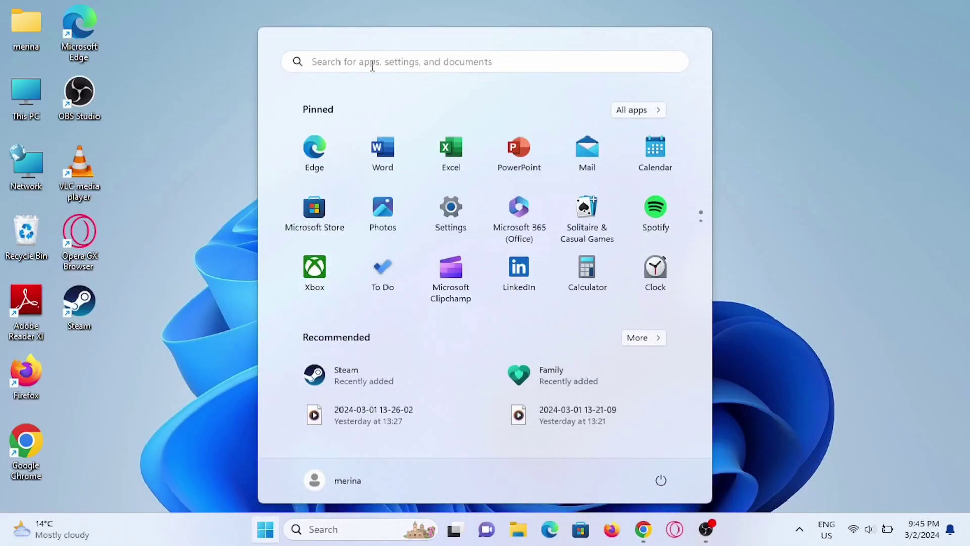
- Search the Start menu for the Steam app to relaunch it
{"action": "left_click", "coordinate": [372, 62]}
{"action": "type", "text": "stea"}
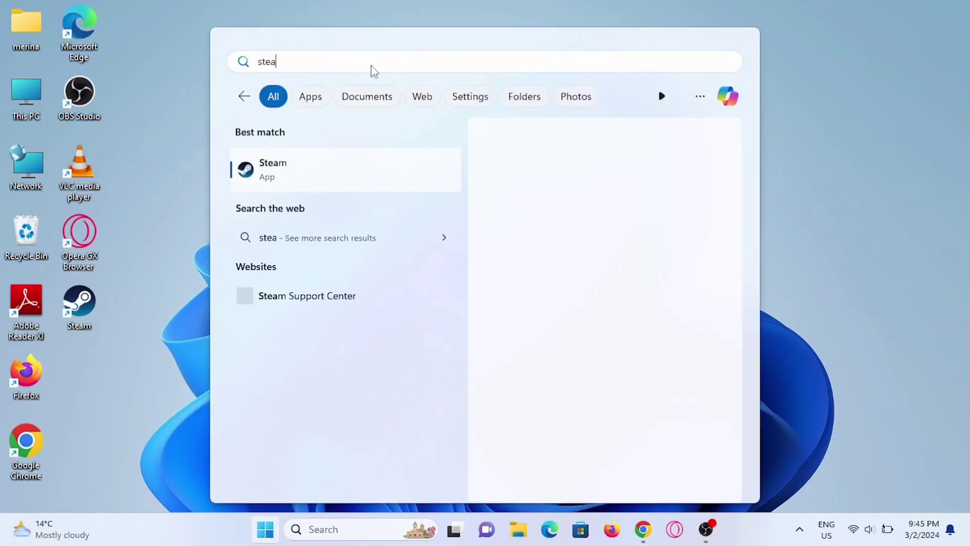
{"action": "type", "text": "m"}
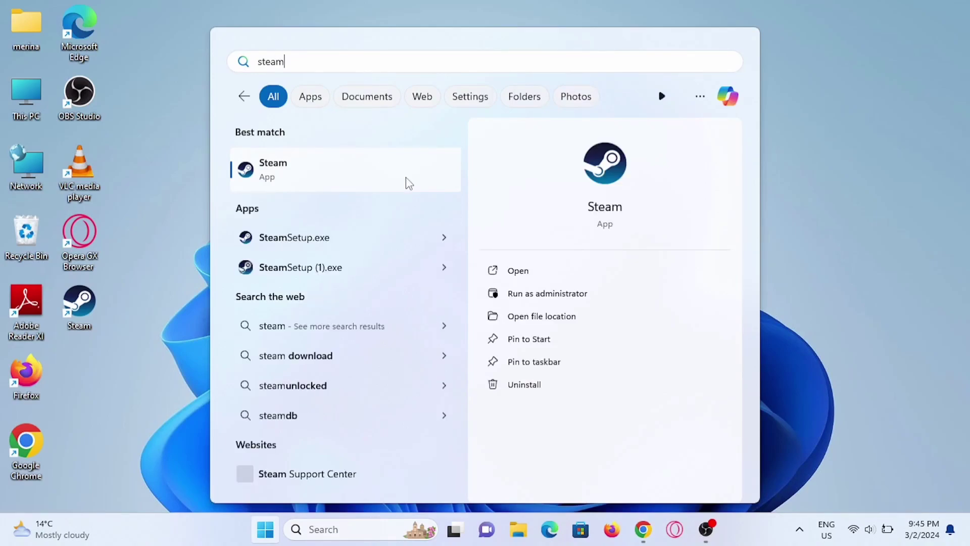